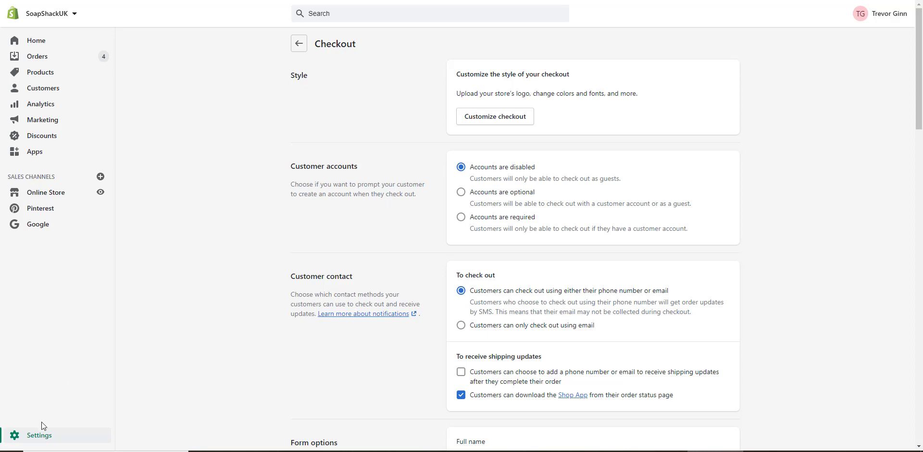
Open the checkout customization from the store's Checkout settings and expand the Checkout section of the theme settings
{"action": "left_click", "coordinate": [42, 435]}
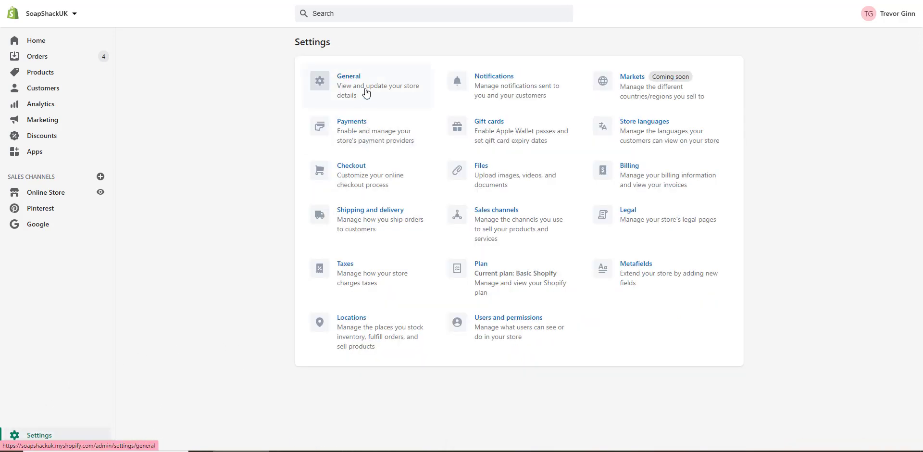
{"action": "left_click", "coordinate": [356, 171]}
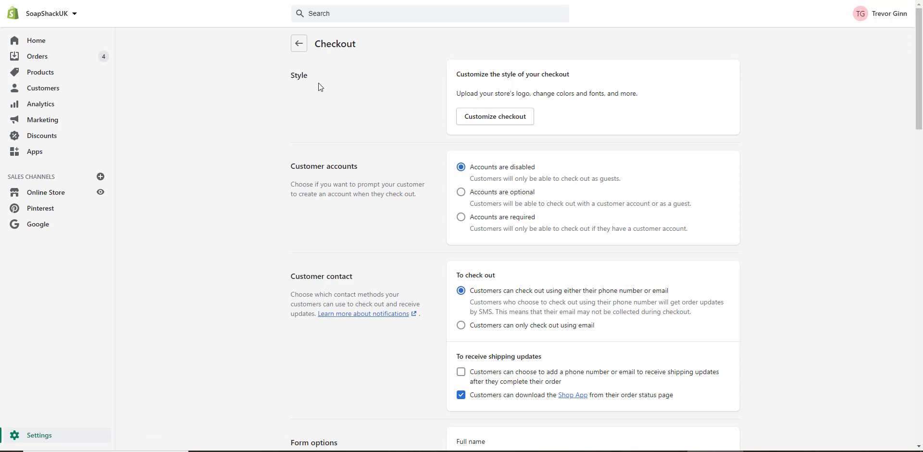
{"action": "left_click", "coordinate": [500, 118]}
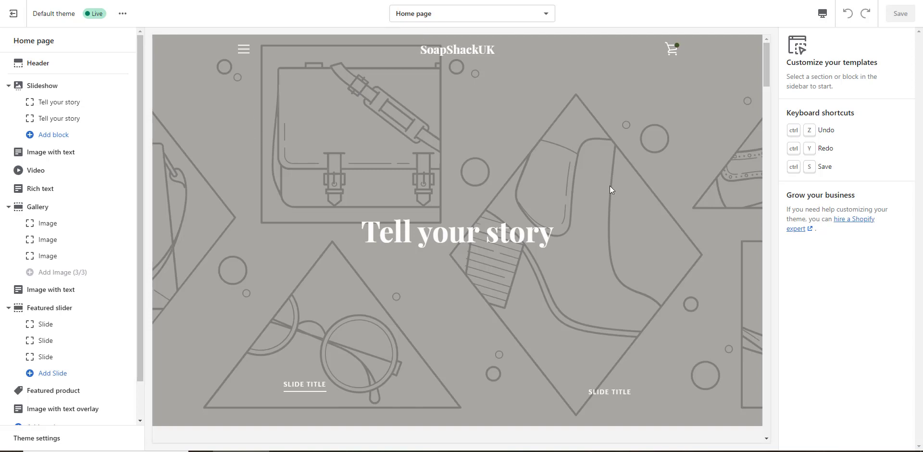
{"action": "left_click", "coordinate": [48, 439]}
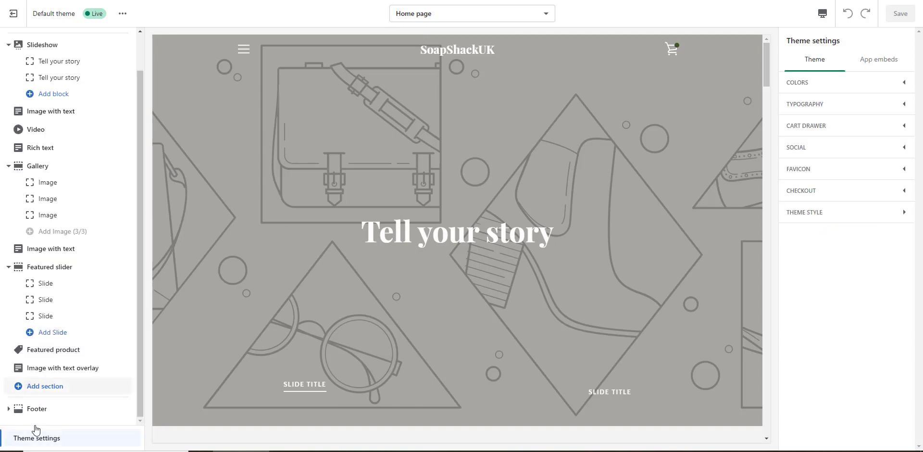
{"action": "left_click", "coordinate": [811, 192]}
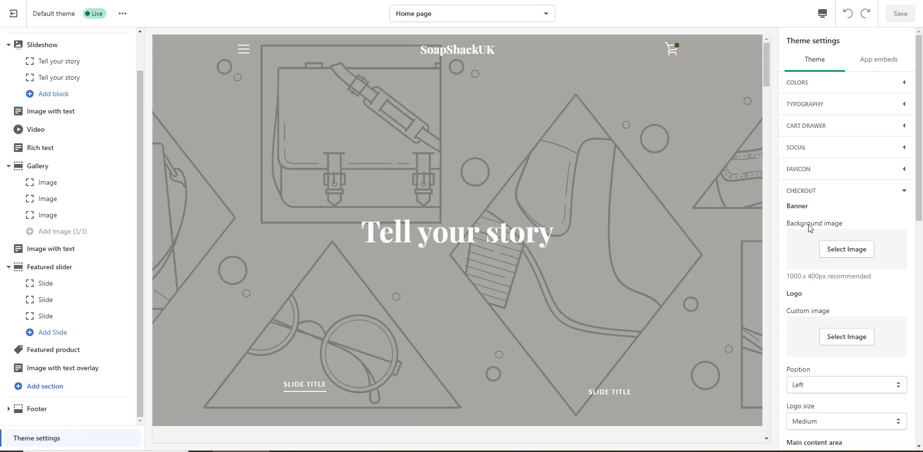
Set the plain pink library image as the checkout banner's background and save the theme
{"action": "scroll", "coordinate": [846, 240], "scroll_direction": "down", "scroll_amount": 3}
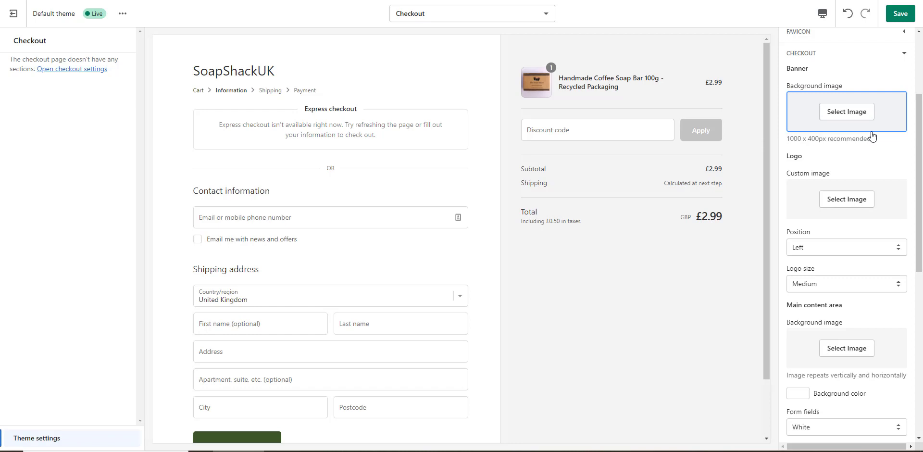
{"action": "left_click", "coordinate": [838, 114]}
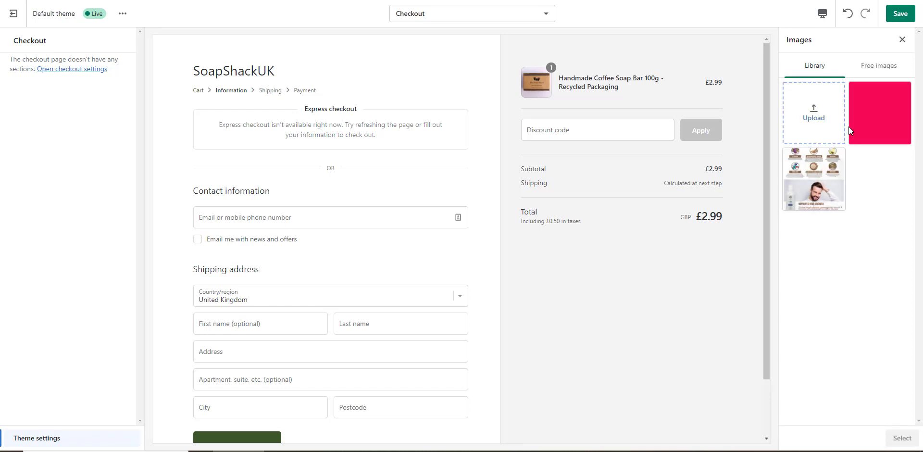
{"action": "left_click", "coordinate": [910, 128]}
{"action": "left_click", "coordinate": [902, 437]}
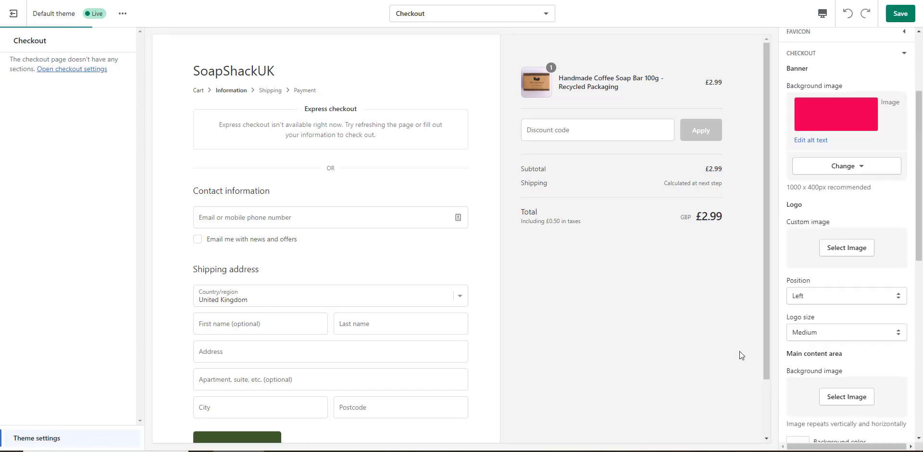
{"action": "left_click", "coordinate": [900, 14]}
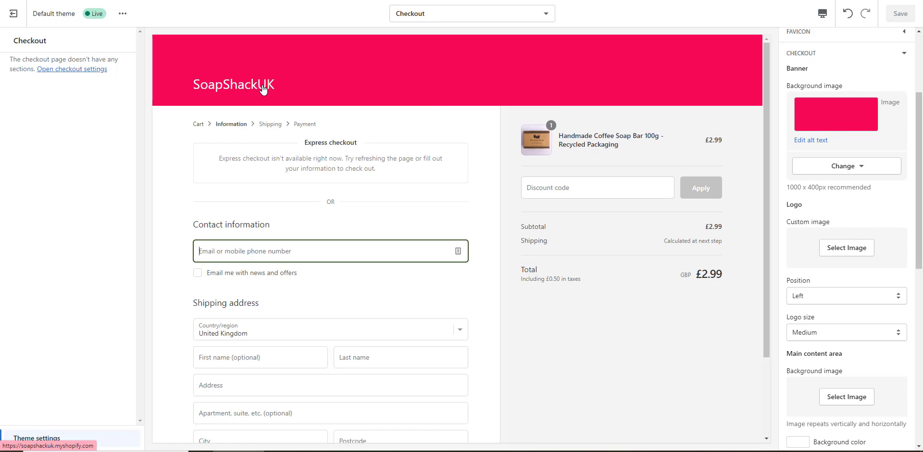
Upload the black heart-hands image as the checkout's custom logo and save the theme
{"action": "left_click", "coordinate": [847, 248]}
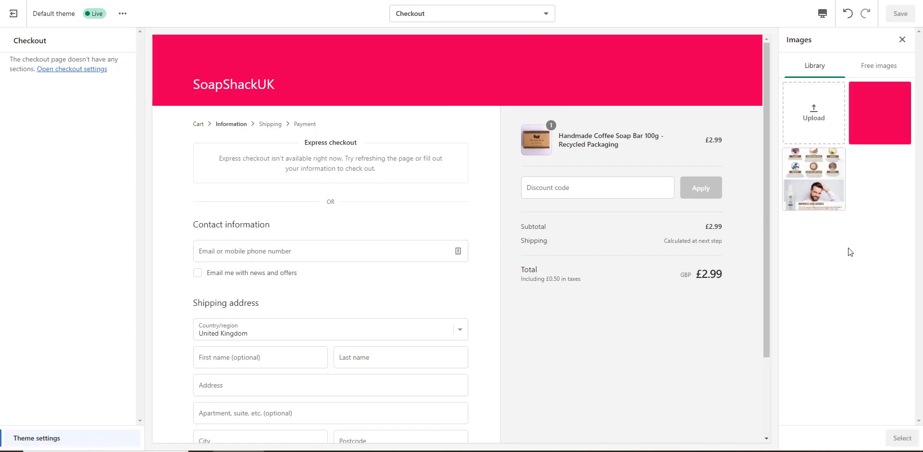
{"action": "left_click", "coordinate": [816, 114]}
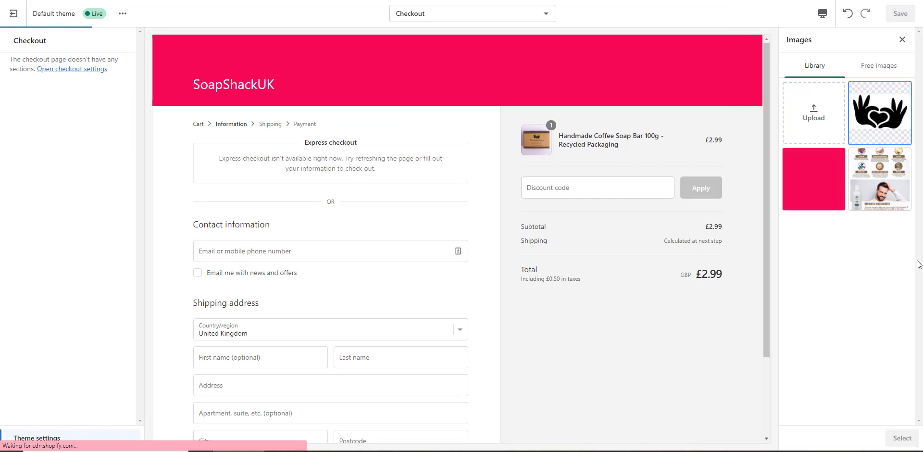
{"action": "left_click", "coordinate": [917, 436]}
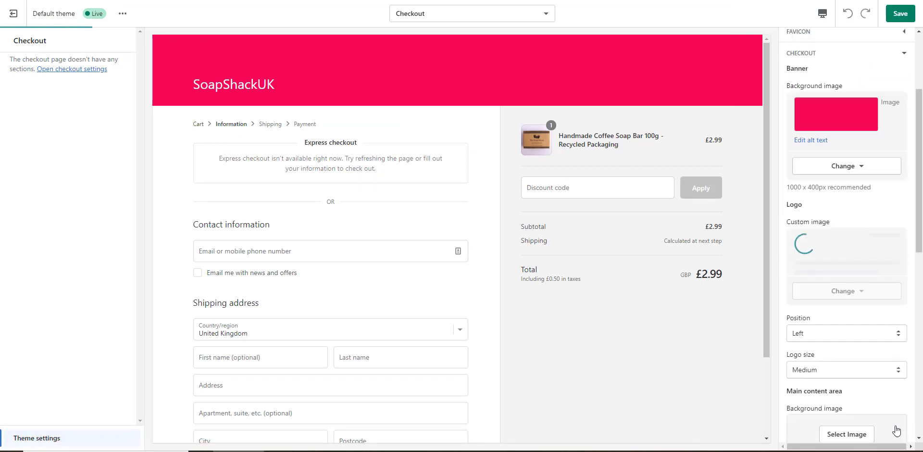
{"action": "left_click", "coordinate": [772, 306]}
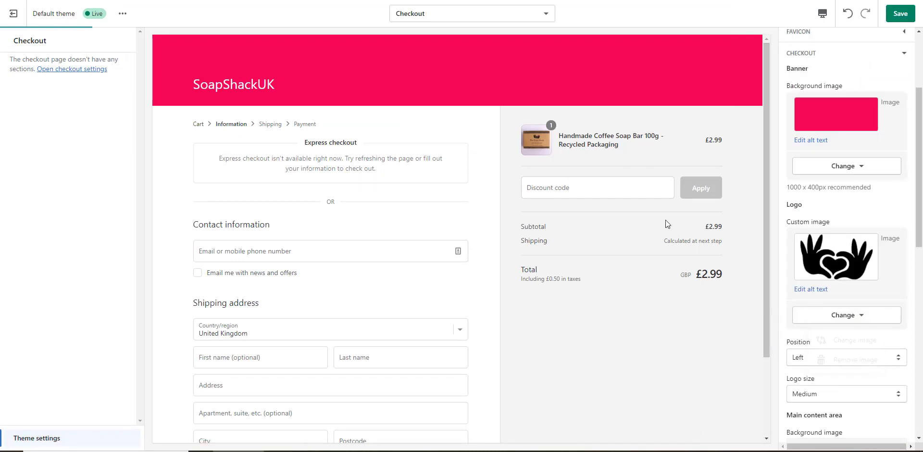
{"action": "scroll", "coordinate": [582, 104], "scroll_direction": "down", "scroll_amount": 1}
{"action": "key", "text": "ctrl+s"}
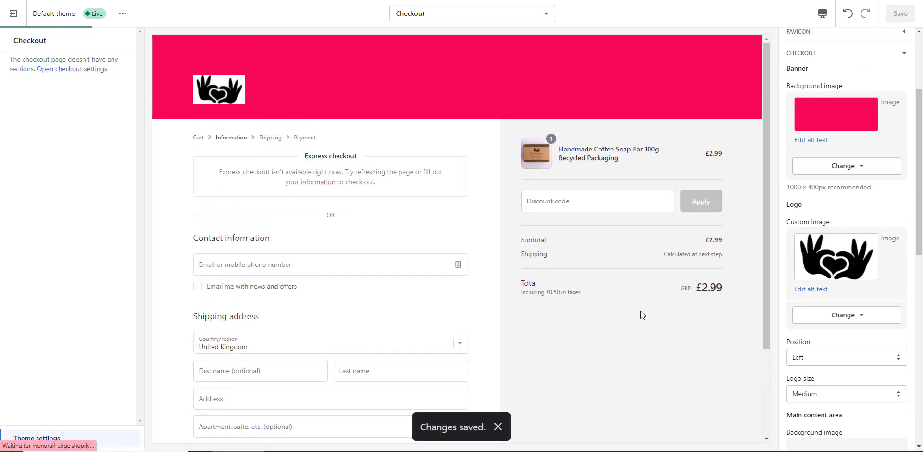
Review the checkout logo's position options and keep Left selected
{"action": "scroll", "coordinate": [641, 310], "scroll_direction": "down", "scroll_amount": 1}
{"action": "left_click", "coordinate": [826, 357]}
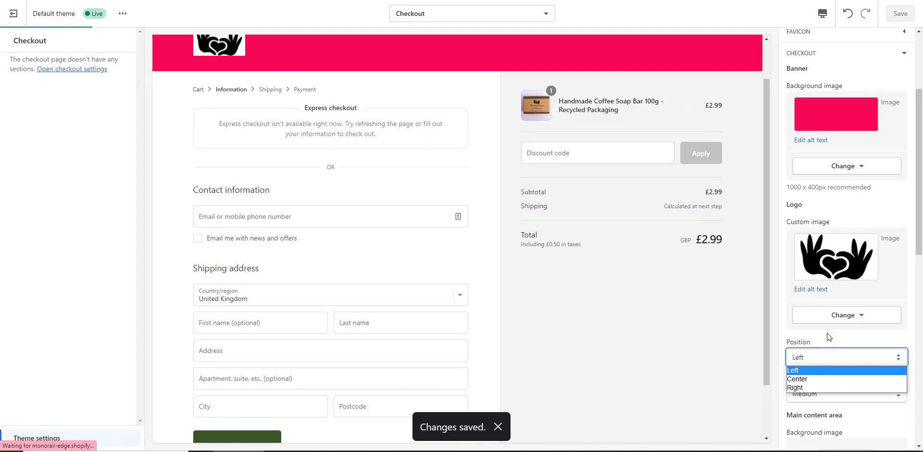
{"action": "left_click", "coordinate": [801, 370]}
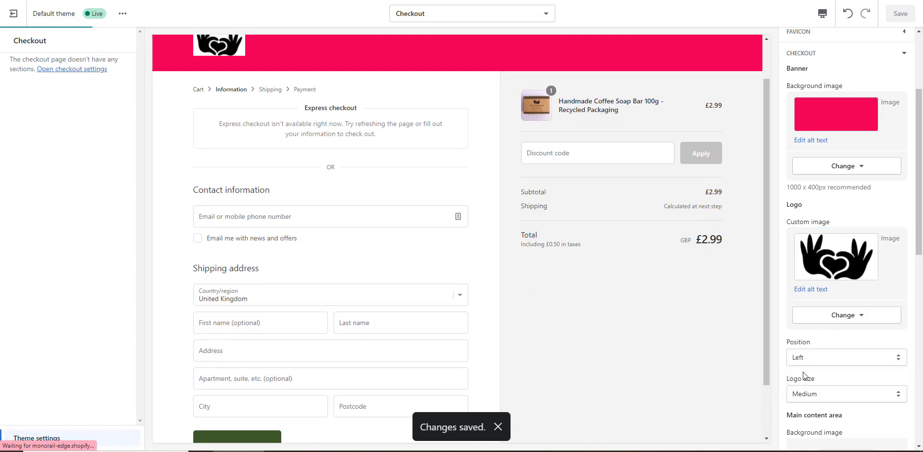
{"action": "left_click", "coordinate": [778, 400]}
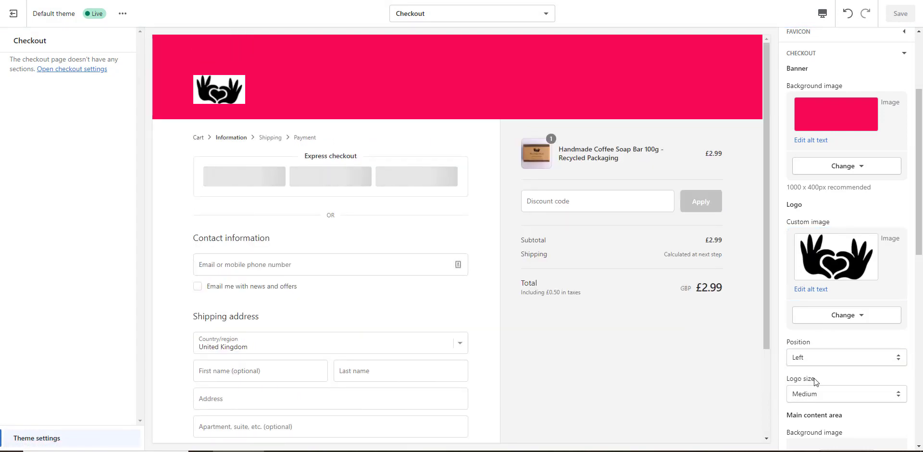
Set the checkout logo size to Large and save the theme
{"action": "scroll", "coordinate": [814, 379], "scroll_direction": "down", "scroll_amount": 1}
{"action": "left_click", "coordinate": [835, 345]}
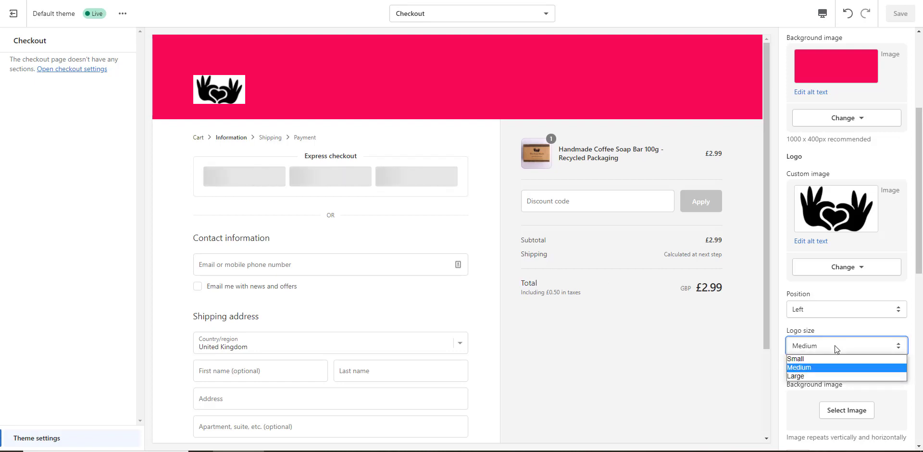
{"action": "left_click", "coordinate": [828, 377]}
{"action": "scroll", "coordinate": [864, 332], "scroll_direction": "down", "scroll_amount": 2}
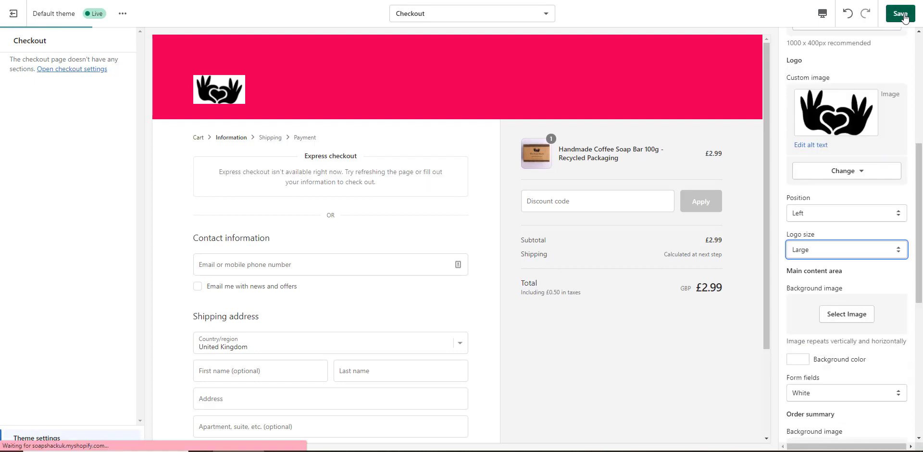
{"action": "key", "text": "ctrl+a"}
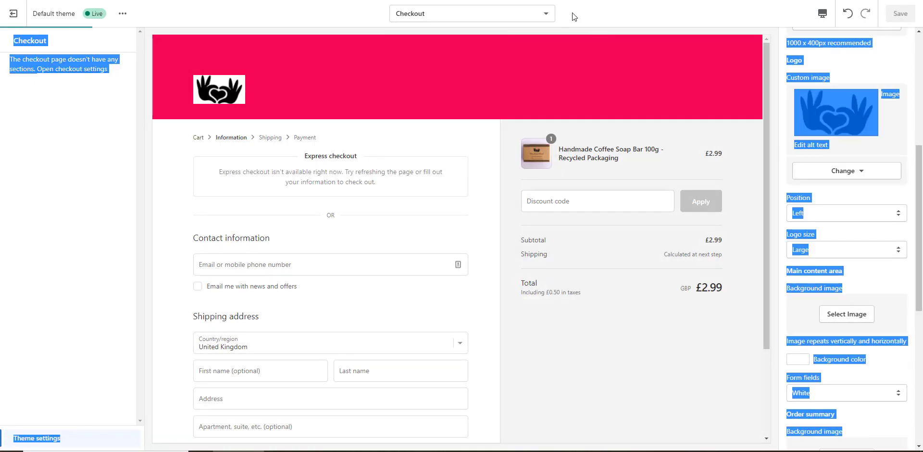
{"action": "left_click", "coordinate": [521, 15]}
{"action": "left_click", "coordinate": [607, 350]}
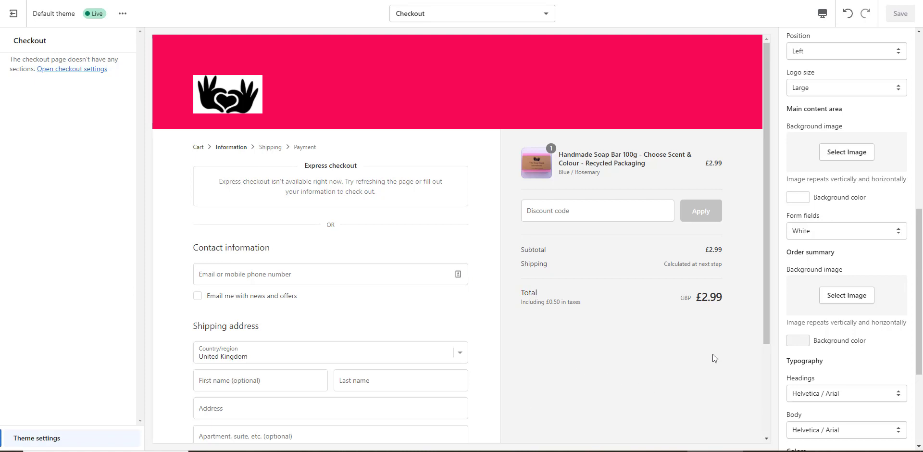
Set the main content area's background color to the theme's olive green 758560 and save the theme
{"action": "left_click", "coordinate": [795, 199]}
{"action": "left_click", "coordinate": [813, 166]}
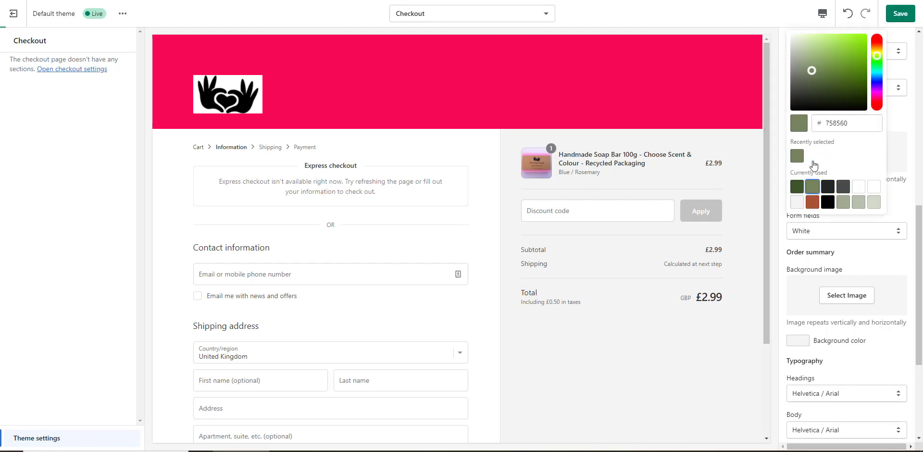
{"action": "left_click", "coordinate": [901, 13]}
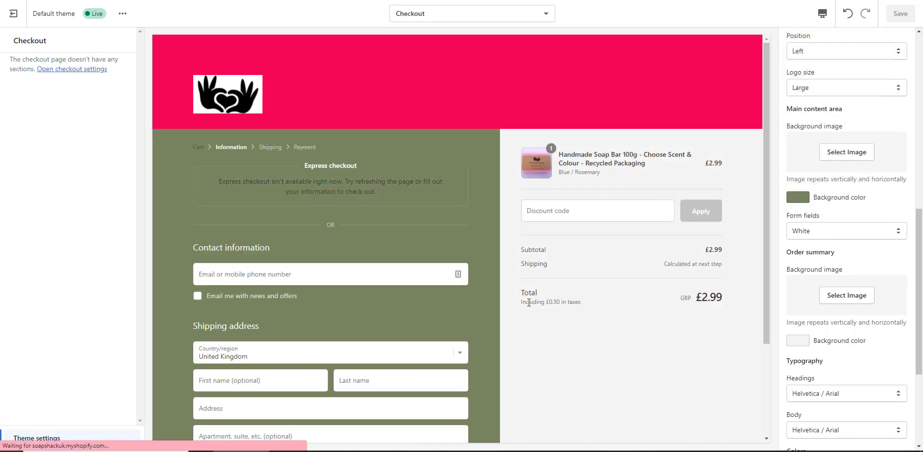
Try Source Sans Pro for the checkout headings, and settle on PT Serif as the heading font
{"action": "scroll", "coordinate": [818, 211], "scroll_direction": "down", "scroll_amount": 3}
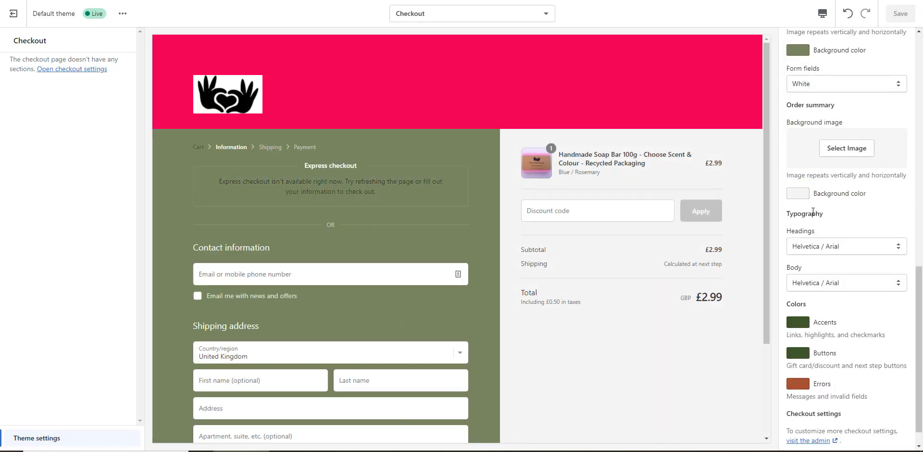
{"action": "left_click", "coordinate": [831, 251]}
{"action": "left_click", "coordinate": [839, 362]}
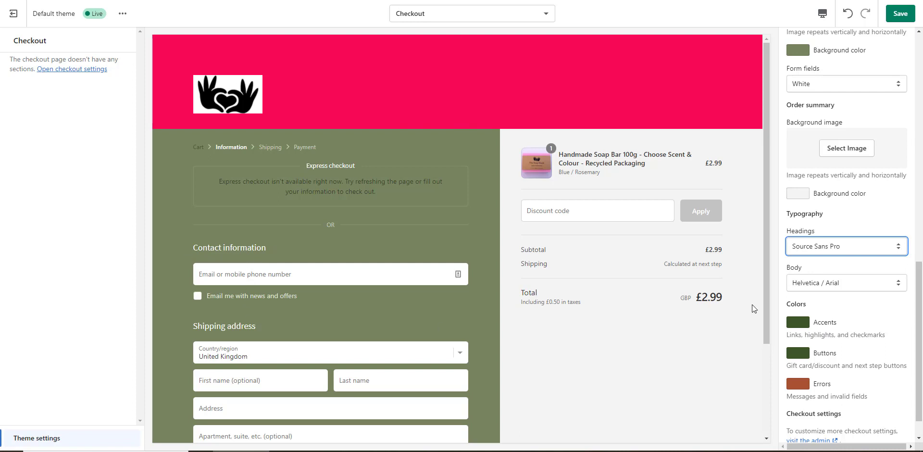
{"action": "left_click", "coordinate": [817, 247]}
{"action": "scroll", "coordinate": [811, 347], "scroll_direction": "down", "scroll_amount": 1}
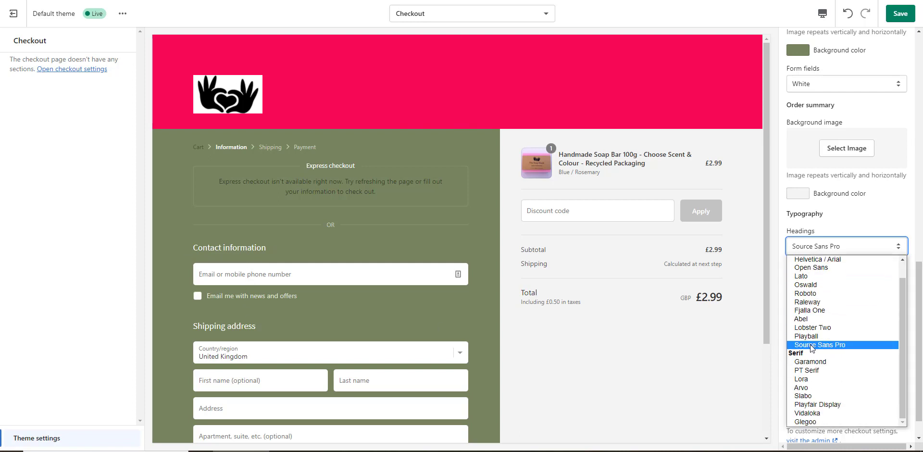
{"action": "left_click", "coordinate": [811, 370]}
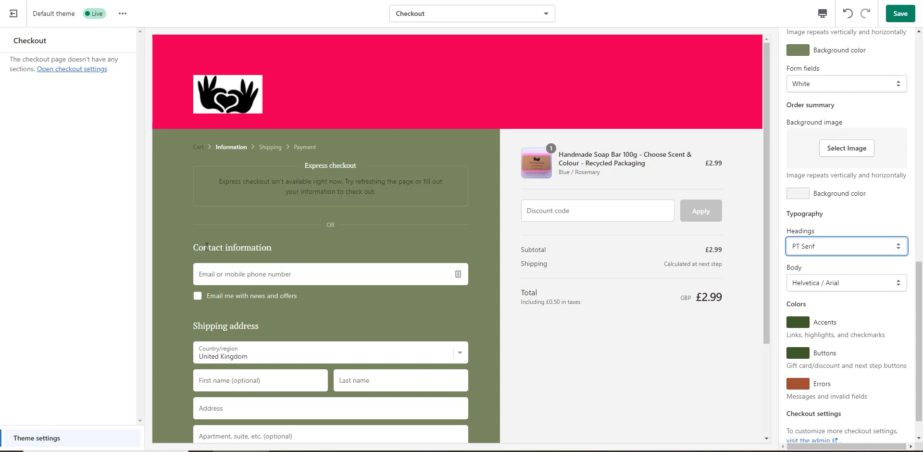
{"action": "left_click_drag", "start_coordinate": [207, 247], "coordinate": [261, 250]}
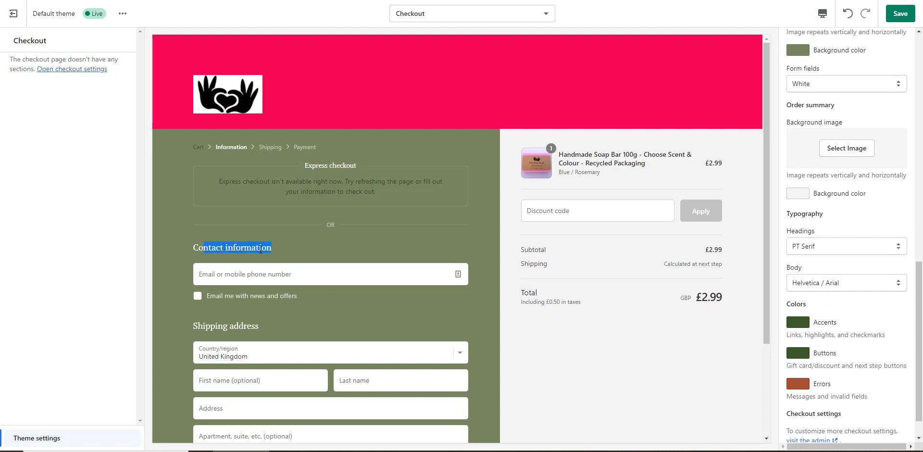
Set the checkout's body font to Fjalla One and check it in the preview
{"action": "left_click", "coordinate": [820, 284]}
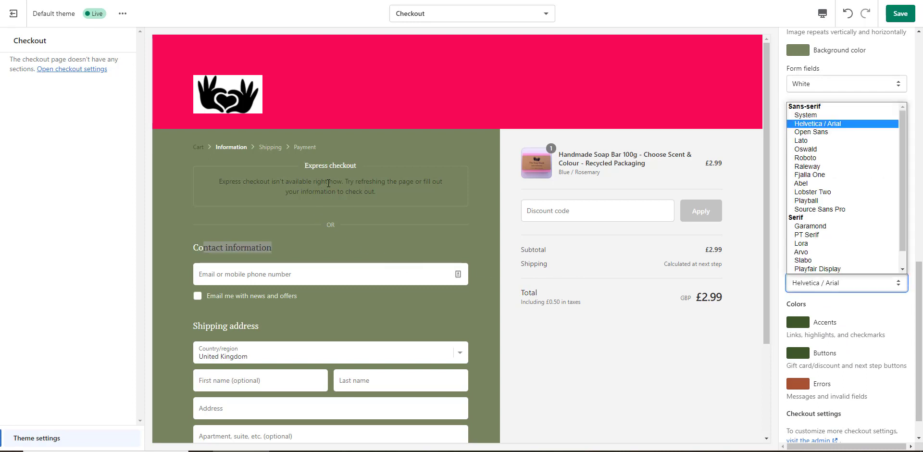
{"action": "left_click", "coordinate": [808, 261]}
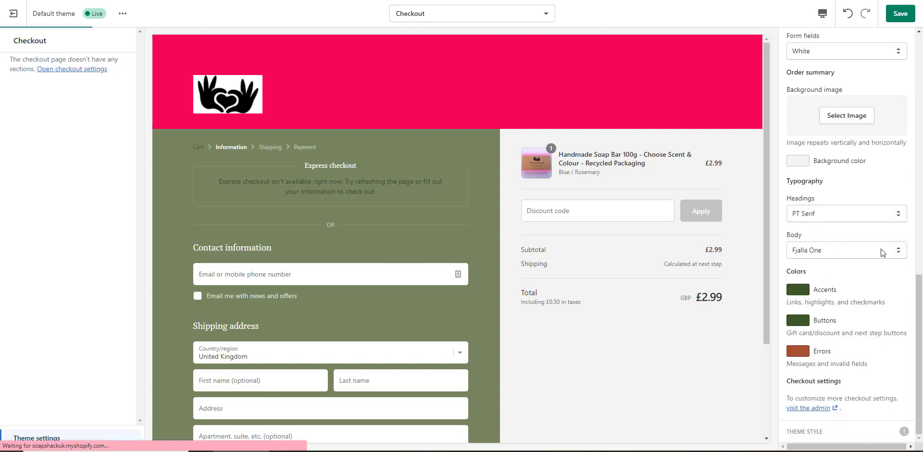
{"action": "left_click", "coordinate": [881, 249]}
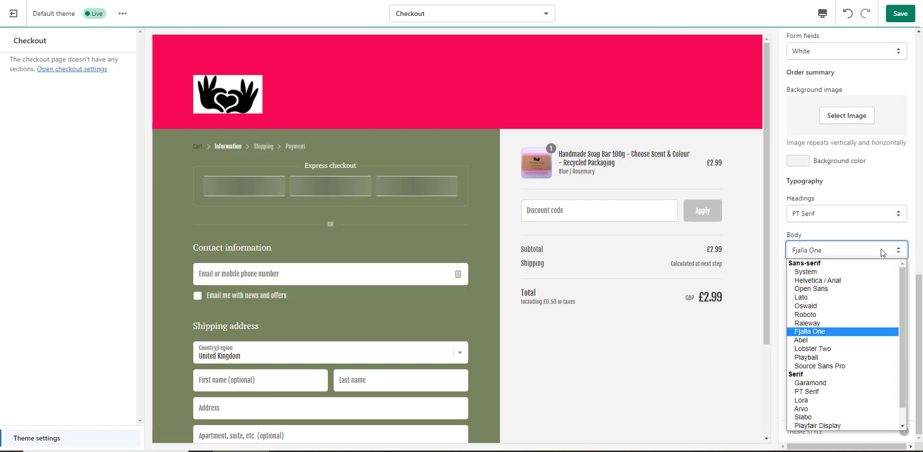
{"action": "left_click", "coordinate": [398, 262]}
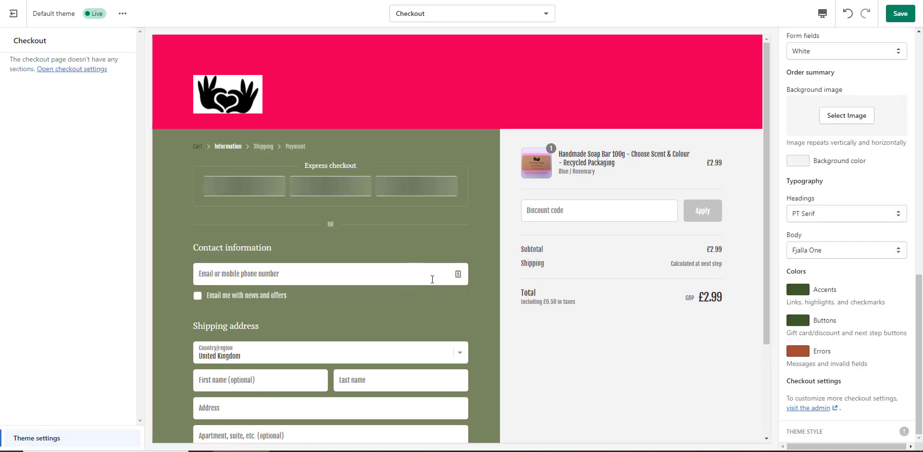
{"action": "left_click", "coordinate": [207, 271]}
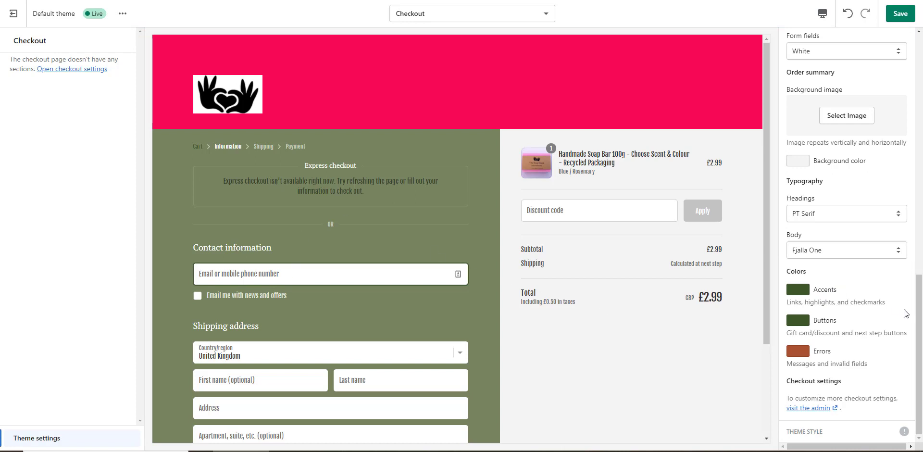
Set the checkout's accent color to dark maroon 562929 and save the theme
{"action": "left_click", "coordinate": [874, 321]}
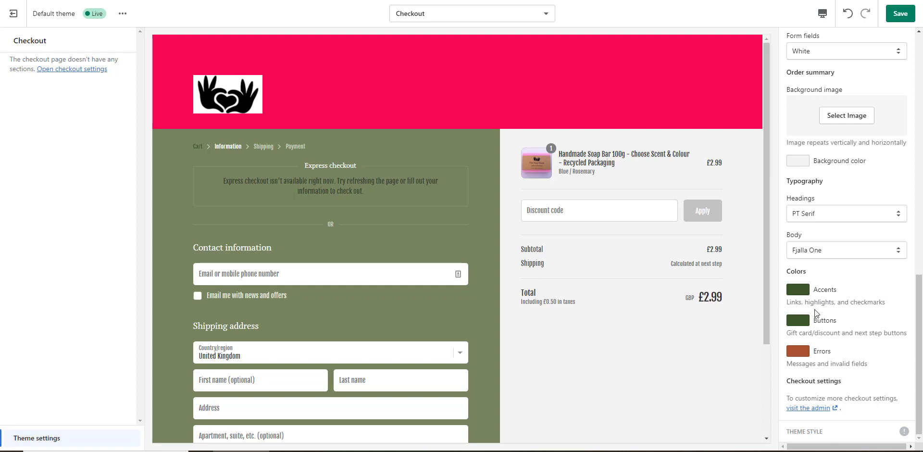
{"action": "left_click", "coordinate": [799, 289]}
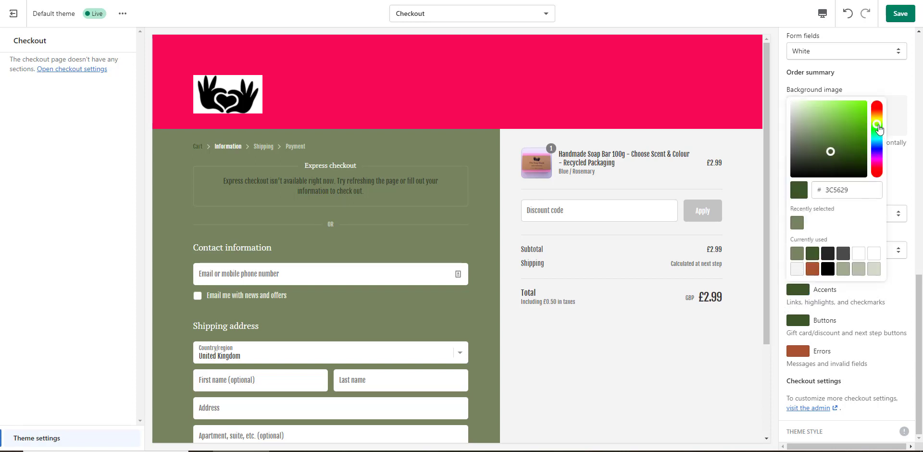
{"action": "left_click_drag", "start_coordinate": [877, 124], "coordinate": [877, 172]}
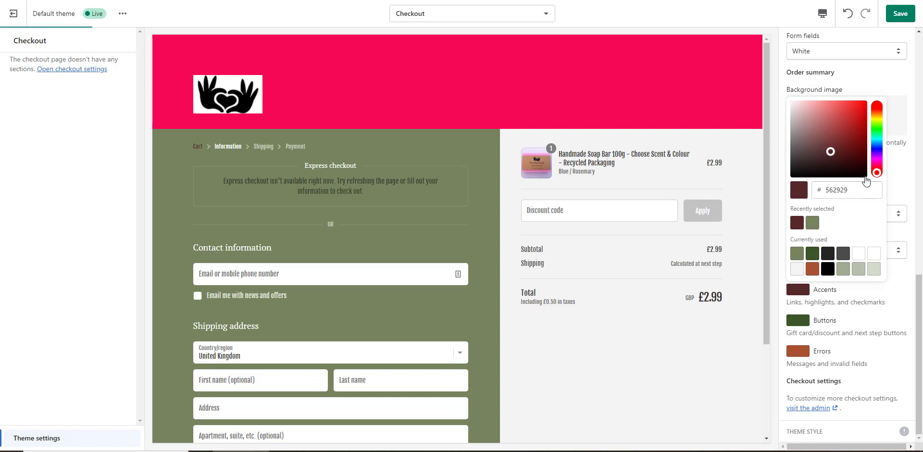
{"action": "left_click", "coordinate": [894, 14]}
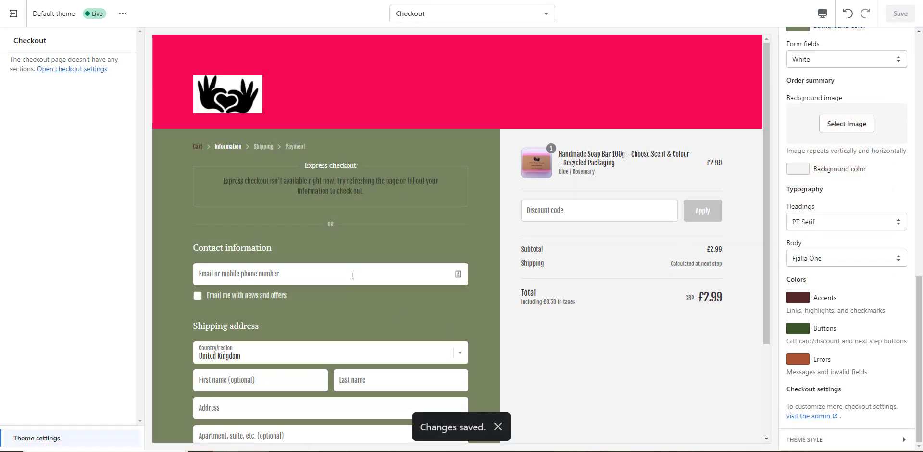
Check the accent highlight on the contact and shipping address fields in the checkout preview
{"action": "left_click", "coordinate": [351, 272]}
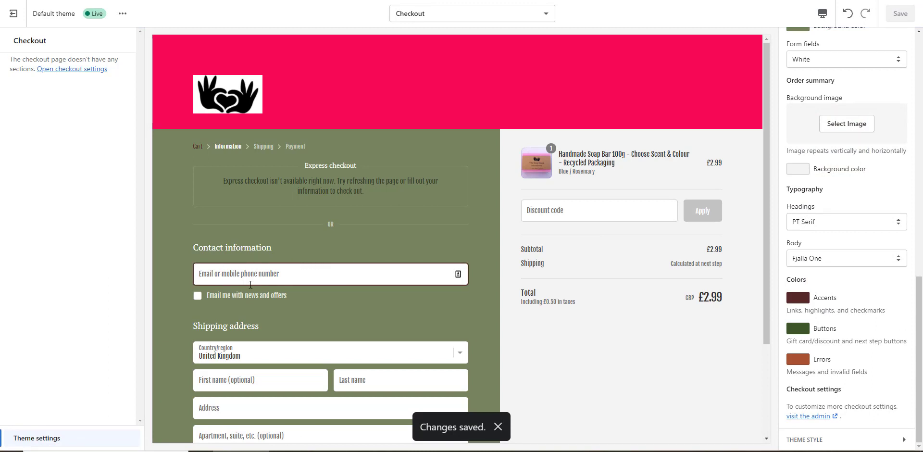
{"action": "left_click", "coordinate": [283, 344]}
{"action": "left_click", "coordinate": [255, 382]}
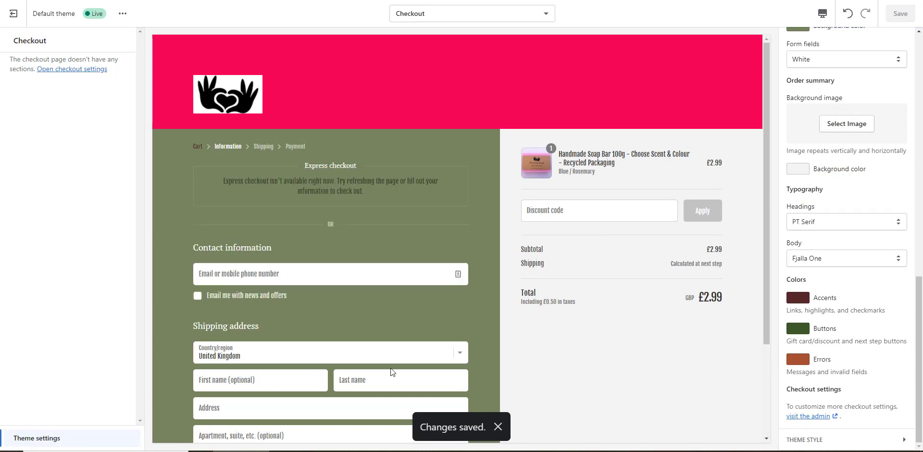
{"action": "left_click", "coordinate": [253, 385]}
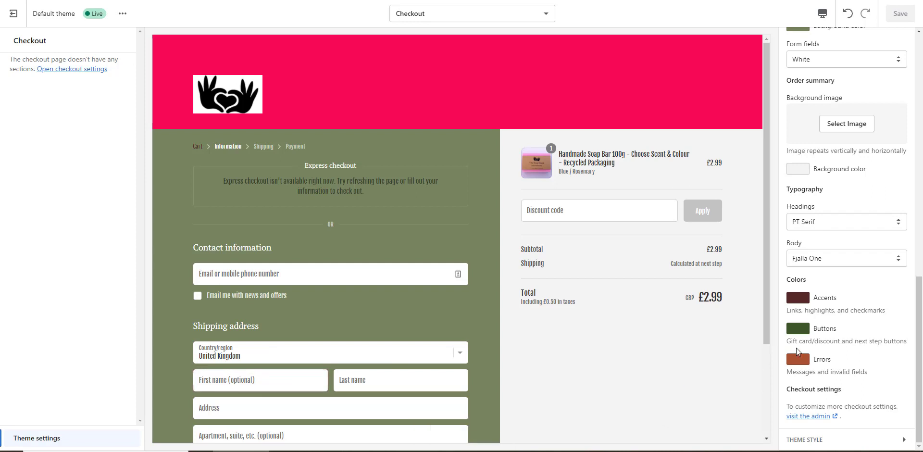
{"action": "left_click", "coordinate": [705, 379]}
Set the checkout's button color to dark maroon 562929, save the theme, and check the buttons in the preview
{"action": "left_click", "coordinate": [799, 331]}
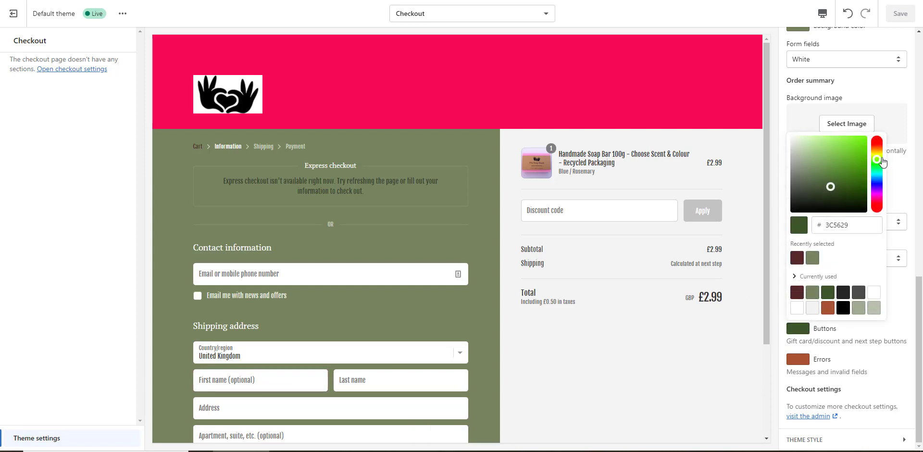
{"action": "left_click_drag", "start_coordinate": [880, 163], "coordinate": [878, 207]}
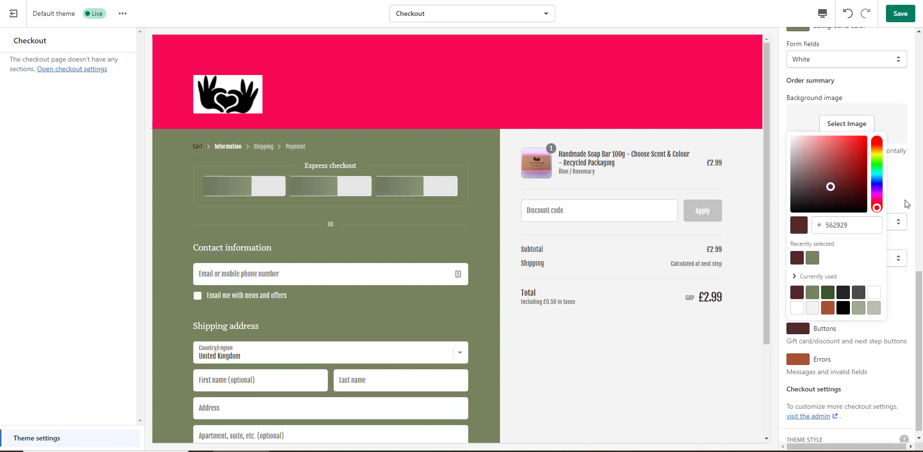
{"action": "left_click", "coordinate": [894, 14]}
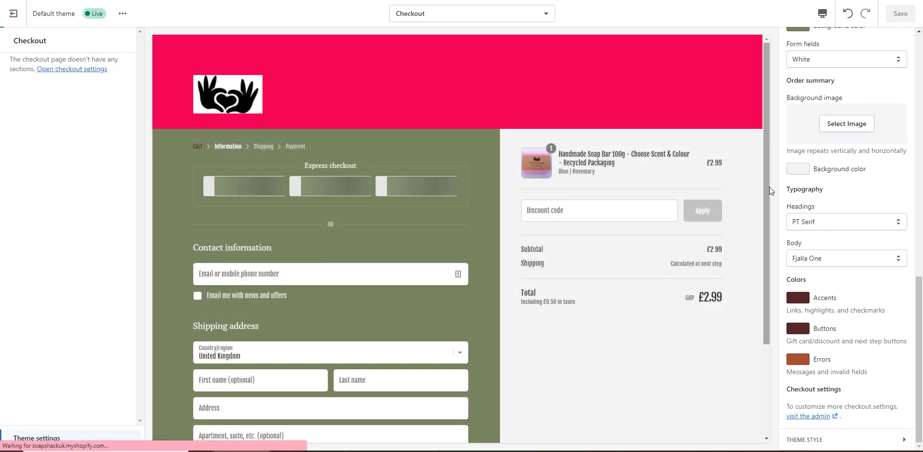
{"action": "scroll", "coordinate": [770, 203], "scroll_direction": "down", "scroll_amount": 3}
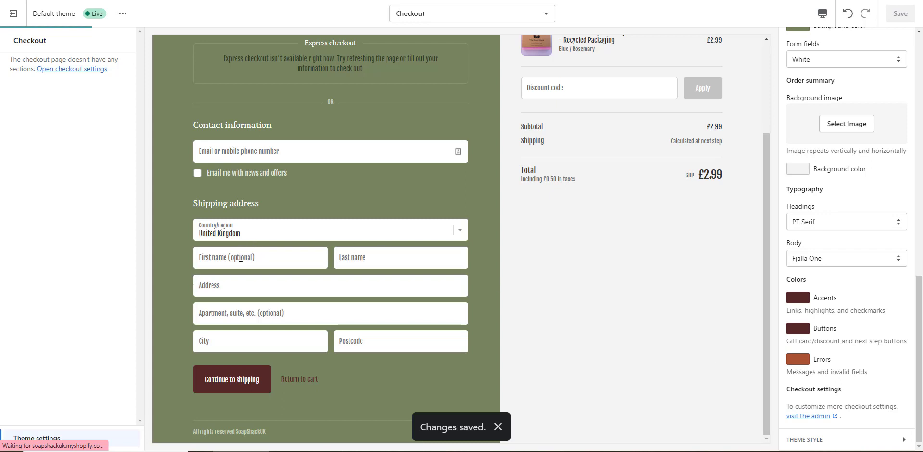
{"action": "scroll", "coordinate": [790, 341], "scroll_direction": "up", "scroll_amount": 3}
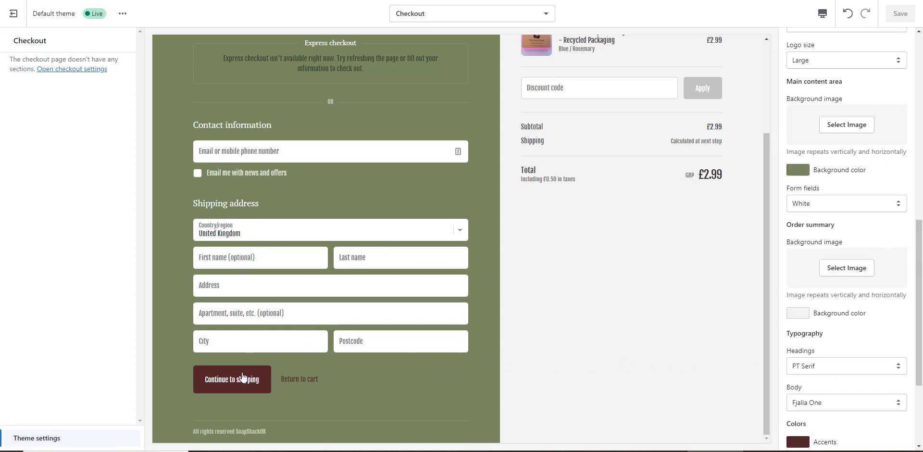
Submit the empty checkout form in the preview to examine the error color on messages and invalid fields
{"action": "left_click", "coordinate": [245, 385]}
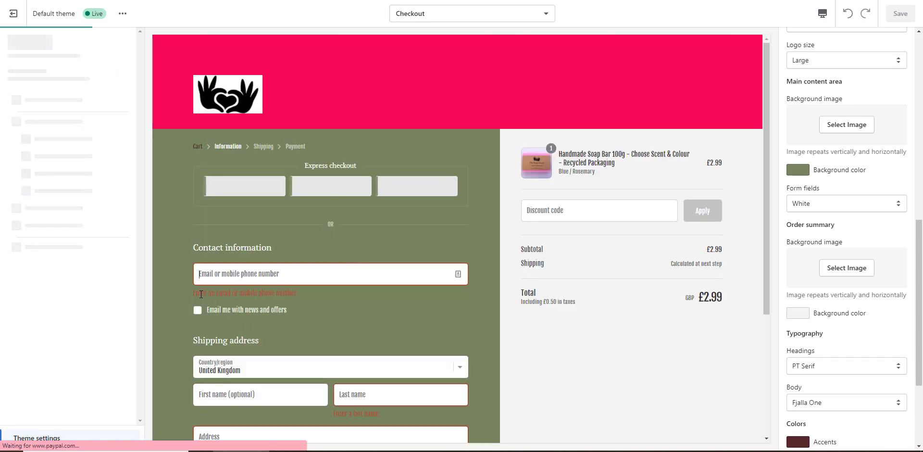
{"action": "left_click_drag", "start_coordinate": [200, 292], "coordinate": [618, 357]}
{"action": "scroll", "coordinate": [789, 363], "scroll_direction": "down", "scroll_amount": 3}
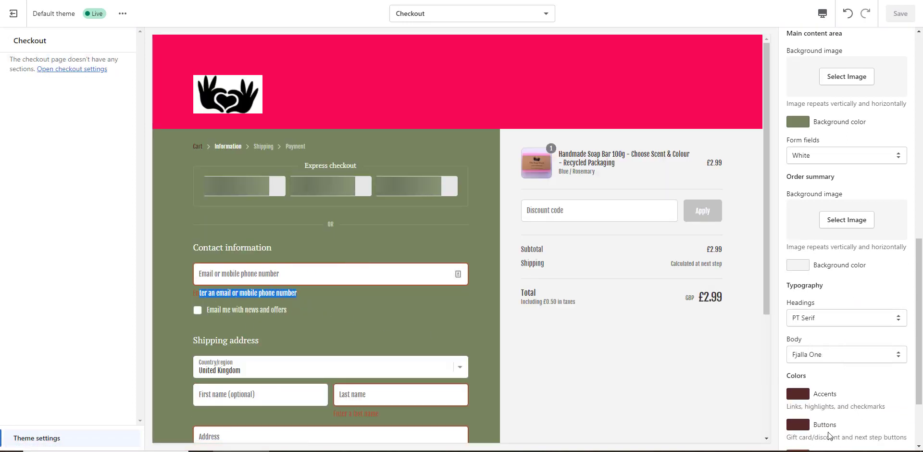
{"action": "left_click_drag", "start_coordinate": [297, 292], "coordinate": [238, 293]}
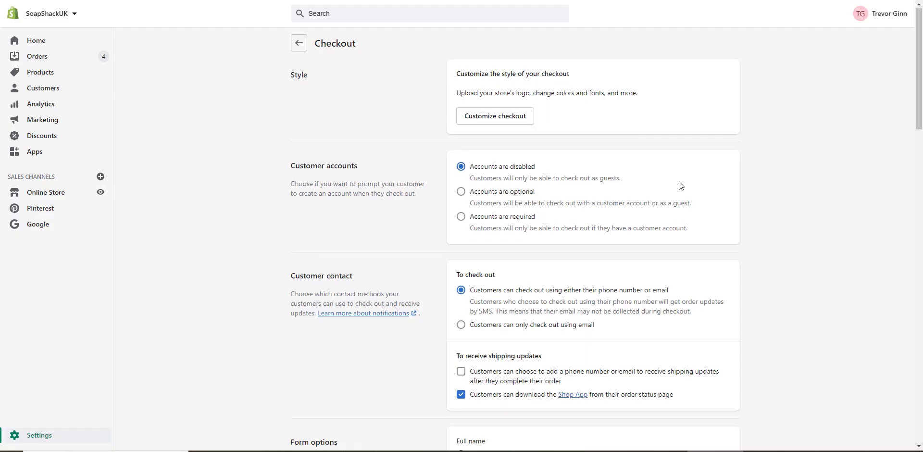
In the store's checkout settings, set customer contact so that customers can only check out using email
{"action": "scroll", "coordinate": [679, 186], "scroll_direction": "down", "scroll_amount": 2}
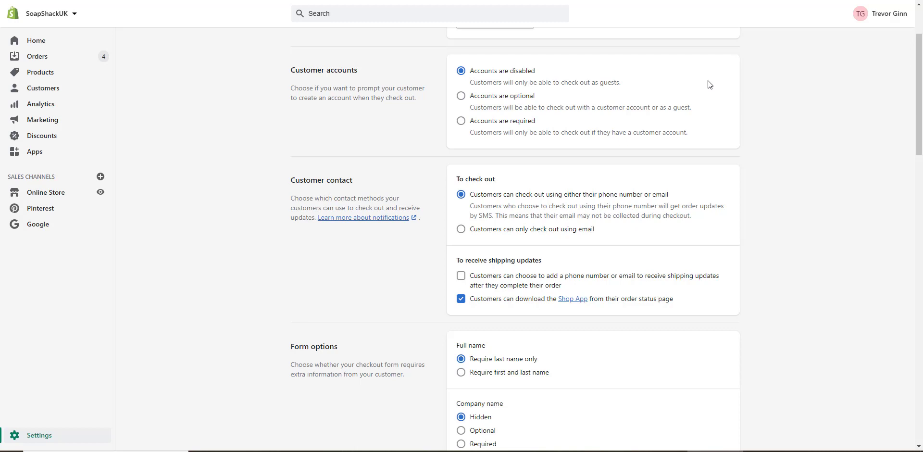
{"action": "scroll", "coordinate": [720, 103], "scroll_direction": "down", "scroll_amount": 3}
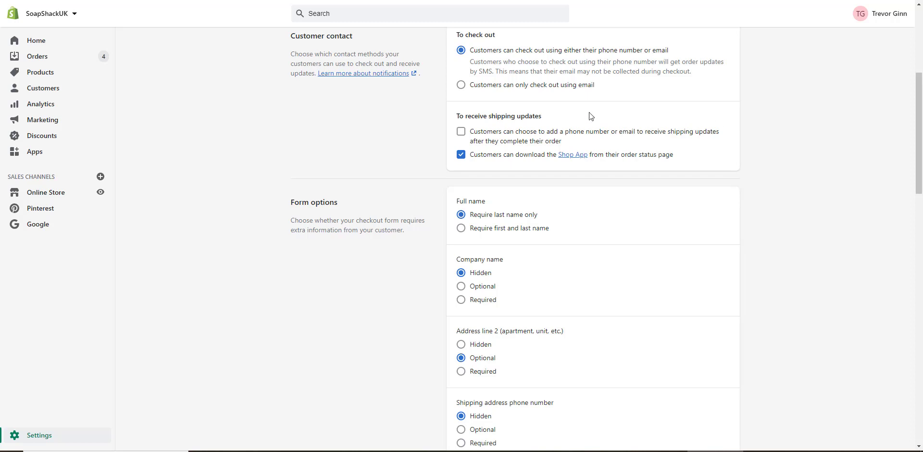
{"action": "left_click", "coordinate": [459, 84]}
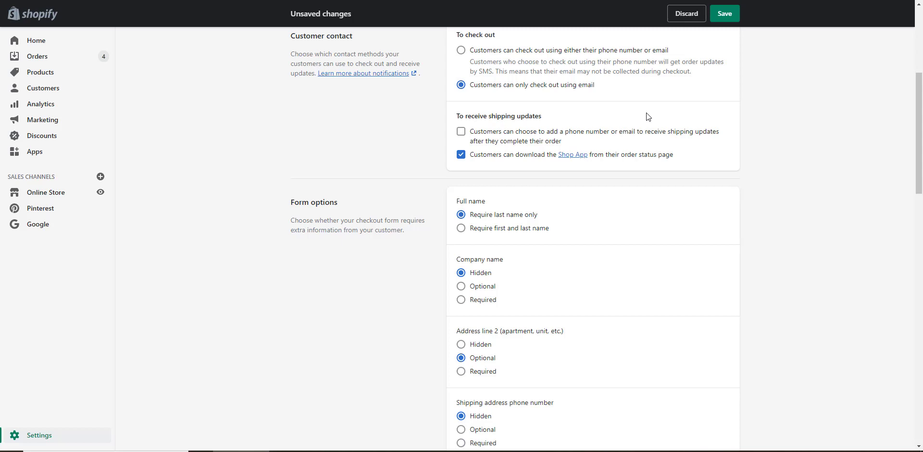
Review the remaining checkout settings, from shipping updates and form options through order processing and marketing consent to abandoned checkouts and checkout language
{"action": "scroll", "coordinate": [461, 101], "scroll_direction": "down", "scroll_amount": 1}
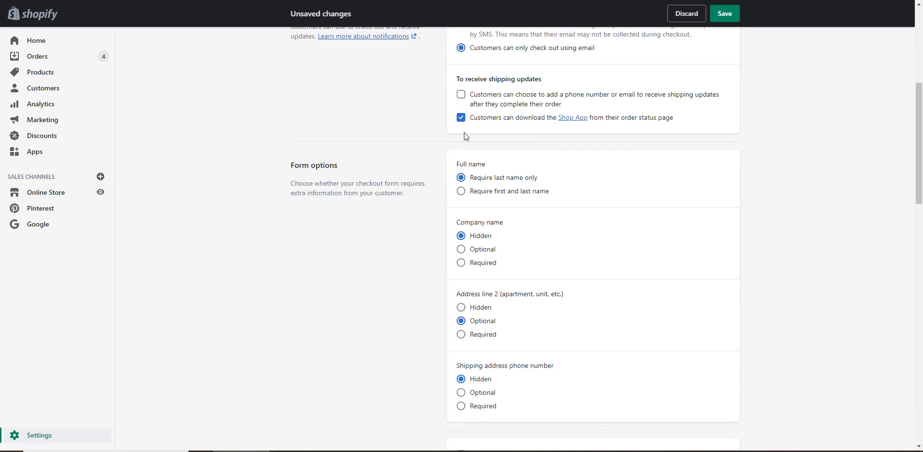
{"action": "left_click", "coordinate": [460, 83]}
{"action": "scroll", "coordinate": [422, 112], "scroll_direction": "down", "scroll_amount": 2}
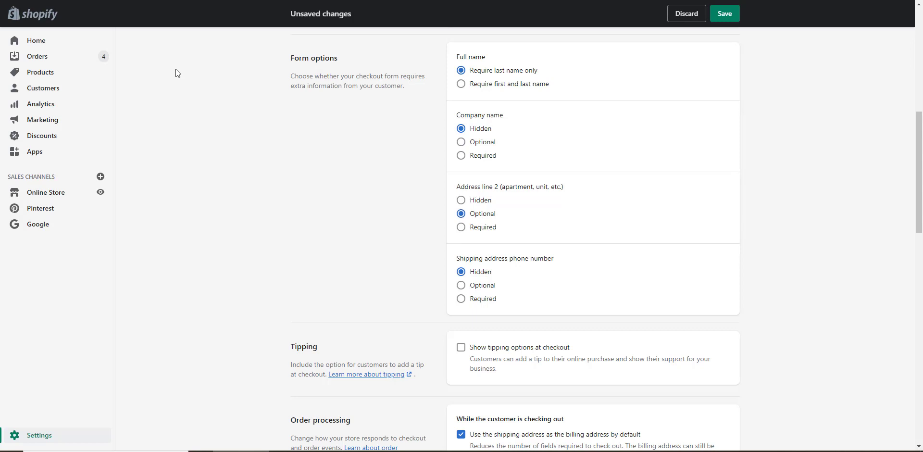
{"action": "scroll", "coordinate": [218, 76], "scroll_direction": "down", "scroll_amount": 8}
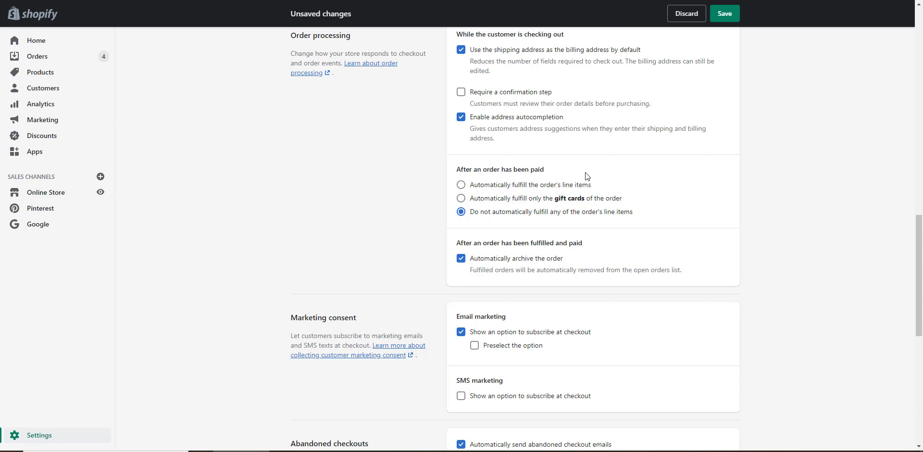
{"action": "scroll", "coordinate": [586, 173], "scroll_direction": "down", "scroll_amount": 5}
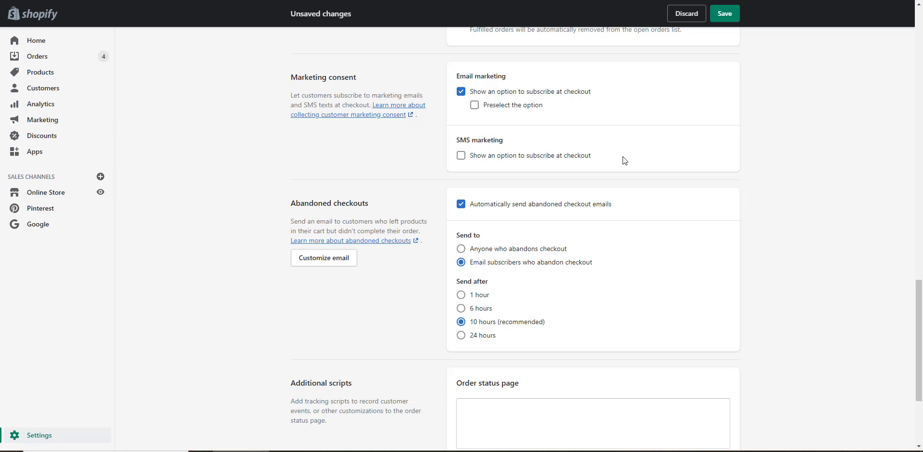
{"action": "scroll", "coordinate": [624, 160], "scroll_direction": "down", "scroll_amount": 3}
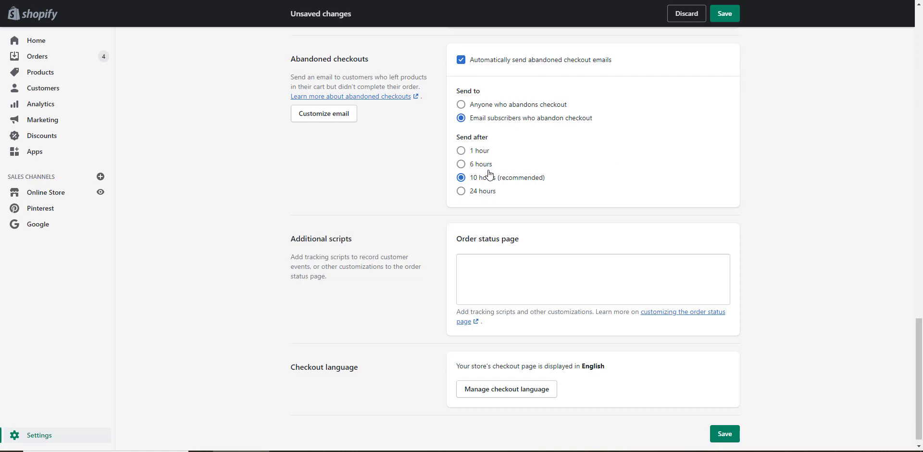
{"action": "left_click_drag", "start_coordinate": [521, 179], "coordinate": [537, 180]}
{"action": "left_click", "coordinate": [564, 182]}
{"action": "scroll", "coordinate": [428, 271], "scroll_direction": "down", "scroll_amount": 1}
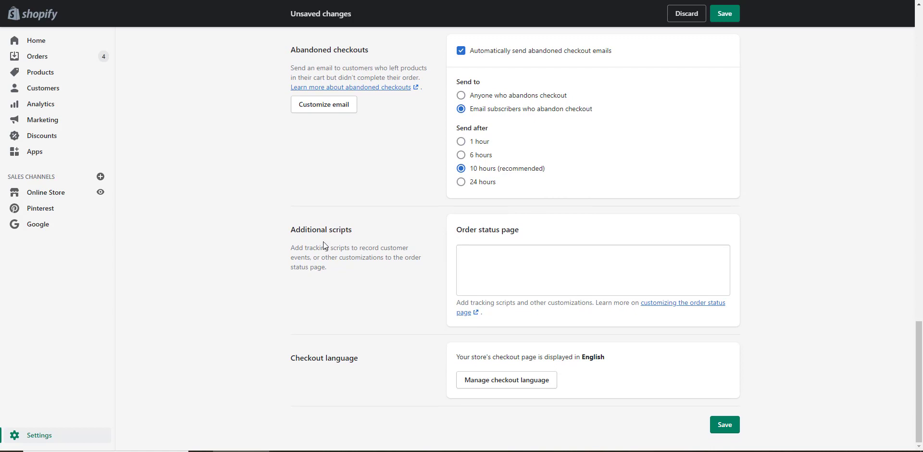